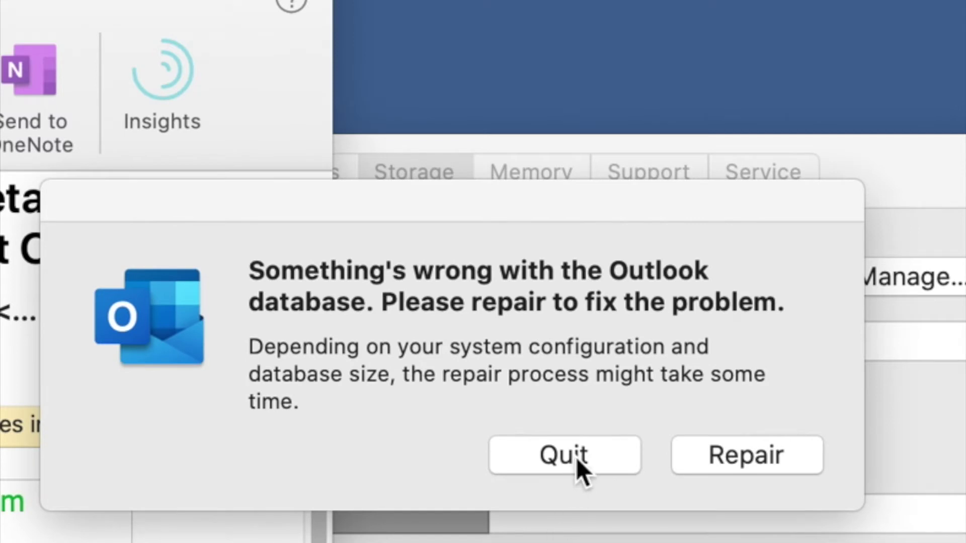
- Decline Outlook's database repair offer by choosing Quit
click(576, 458)
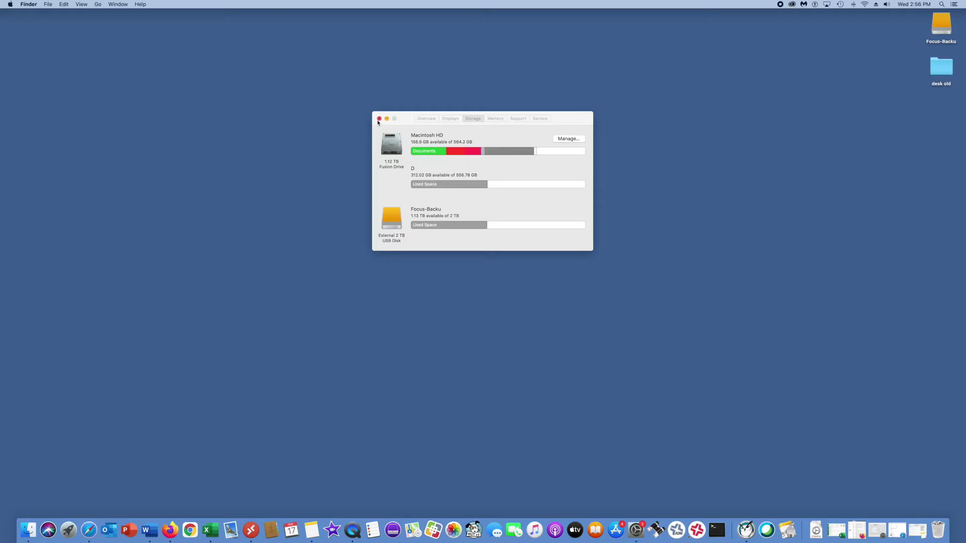
- Close the storage overview and open the Applications folder
click(379, 119)
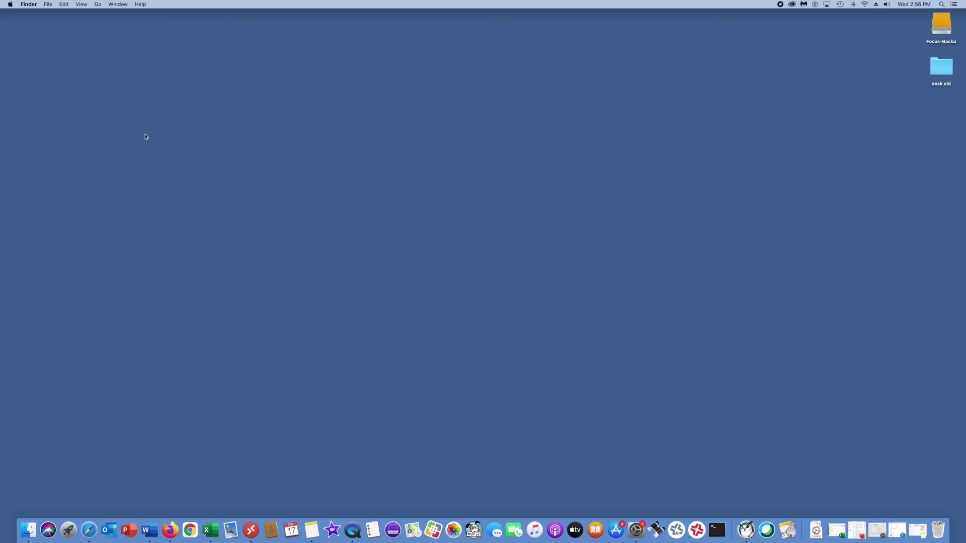
click(98, 4)
click(121, 111)
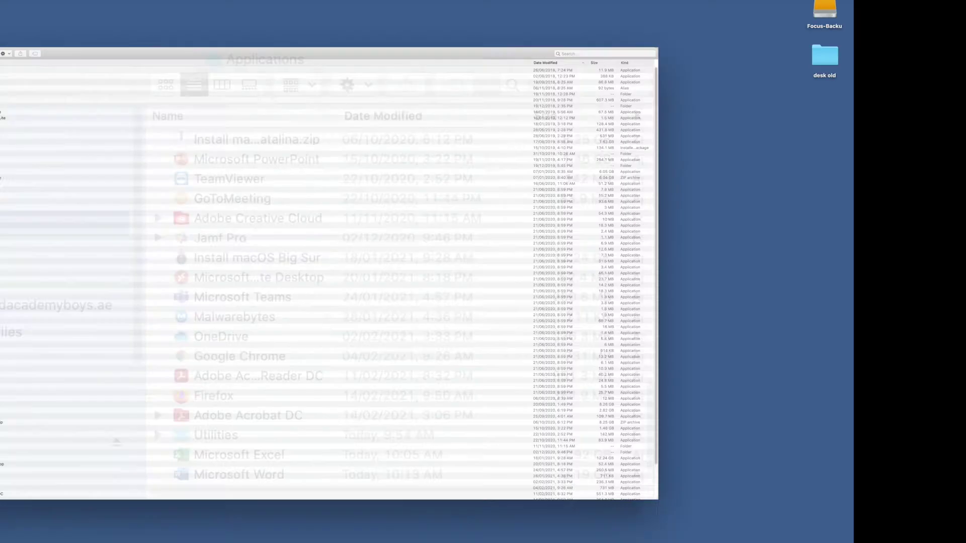
scroll(78, 285, down, 5)
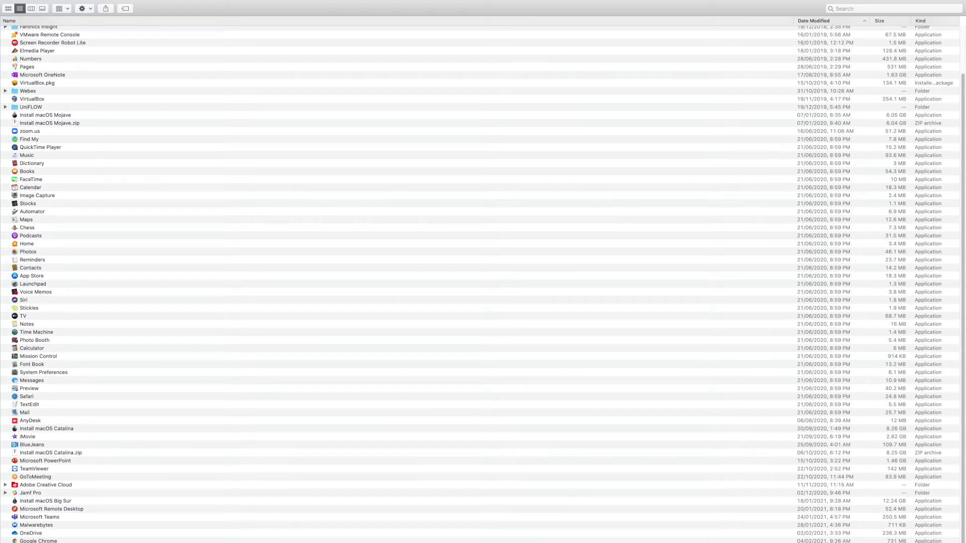
- Trash Excel, Word and Outlook, authorizing with the account password, then permanently empty the Trash
right_click(44, 542)
click(84, 429)
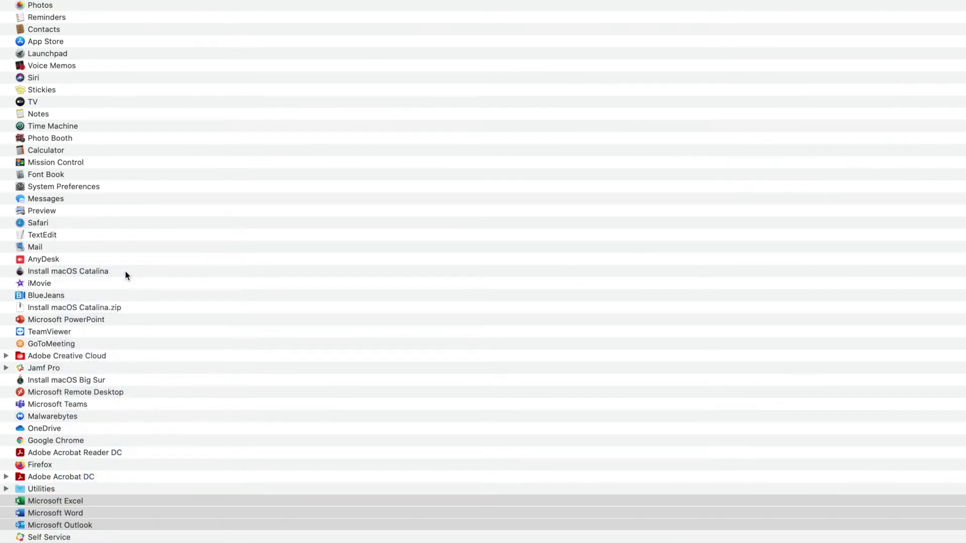
text(••••••)
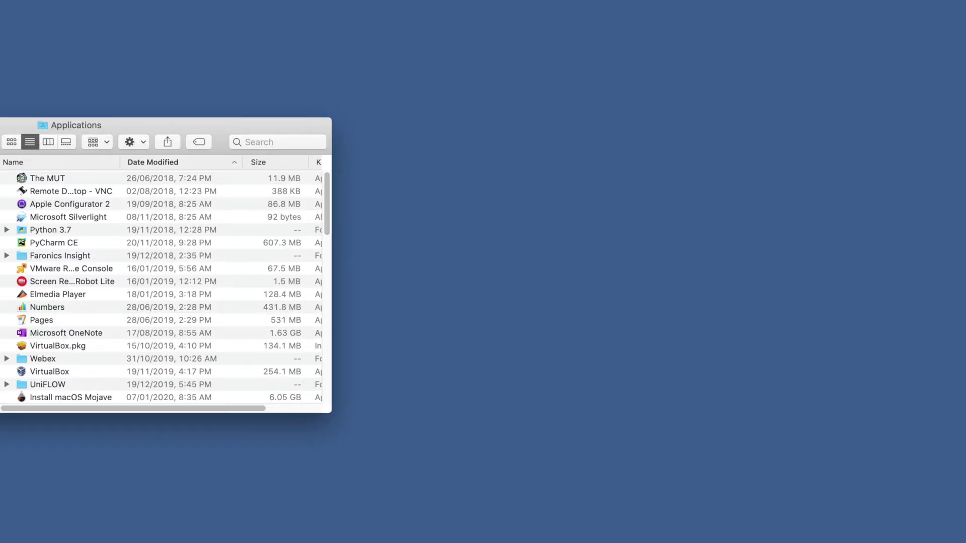
key(super+shift+BackSpace)
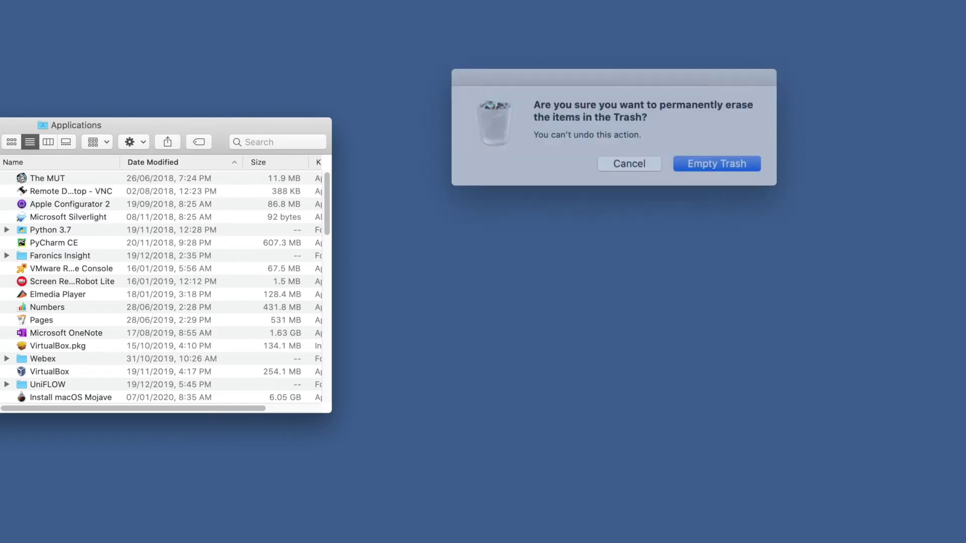
click(696, 159)
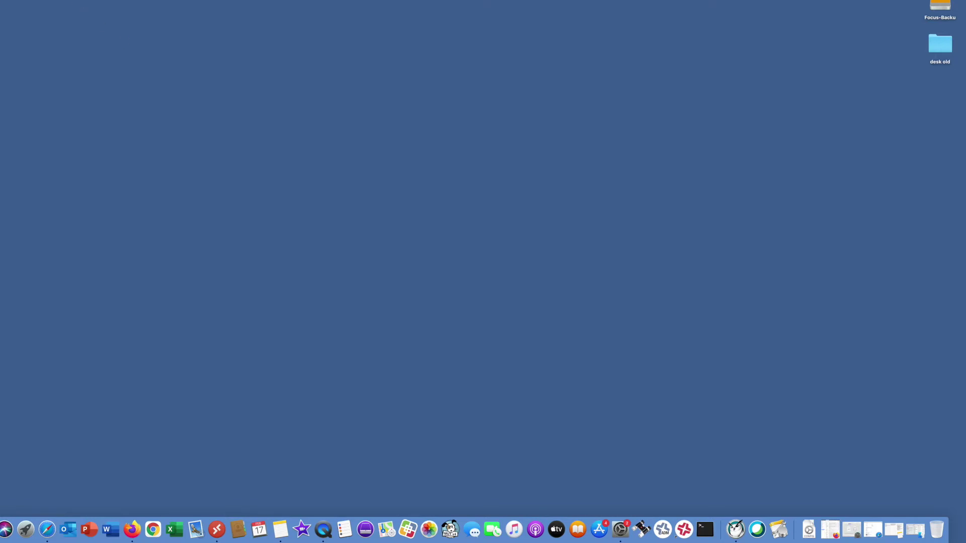
- Go to ~/library and open its Containers folder
click(98, 4)
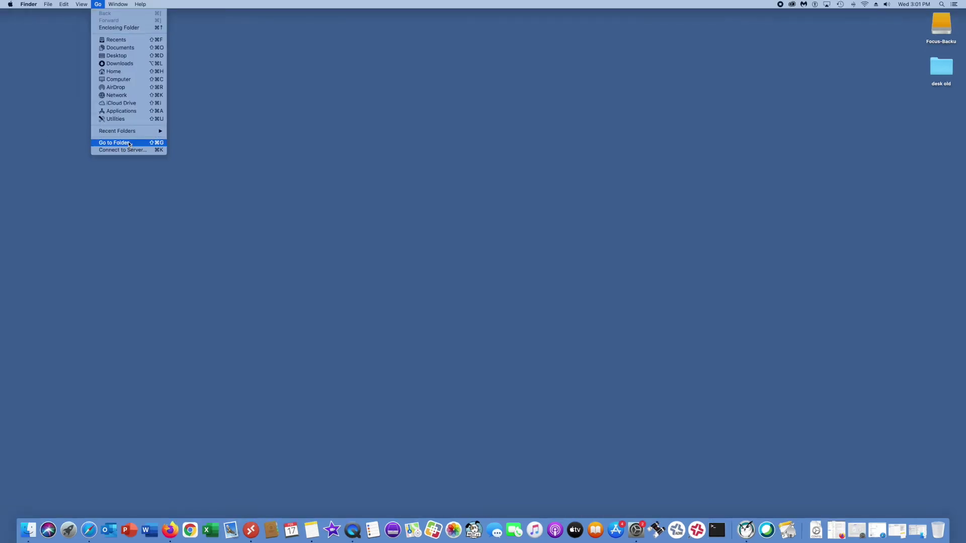
click(128, 144)
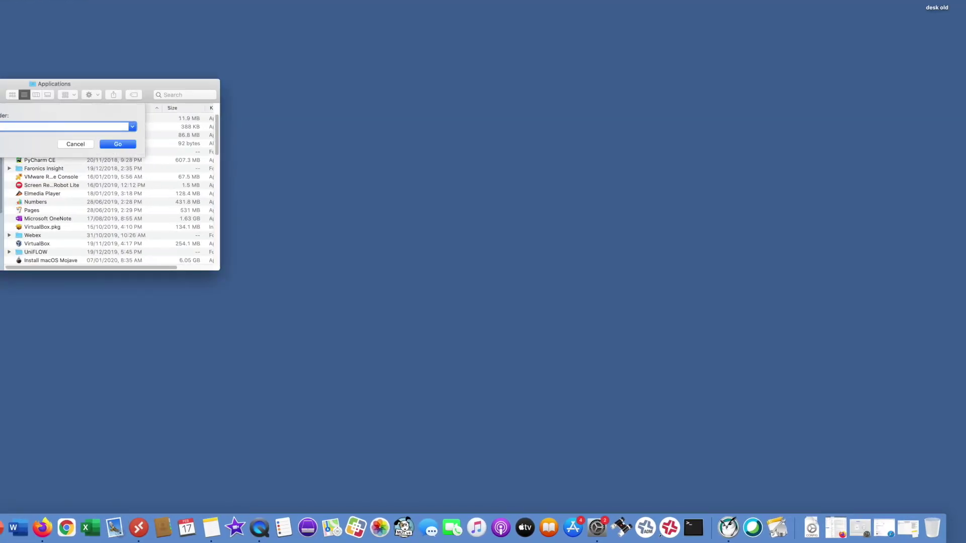
text(~)
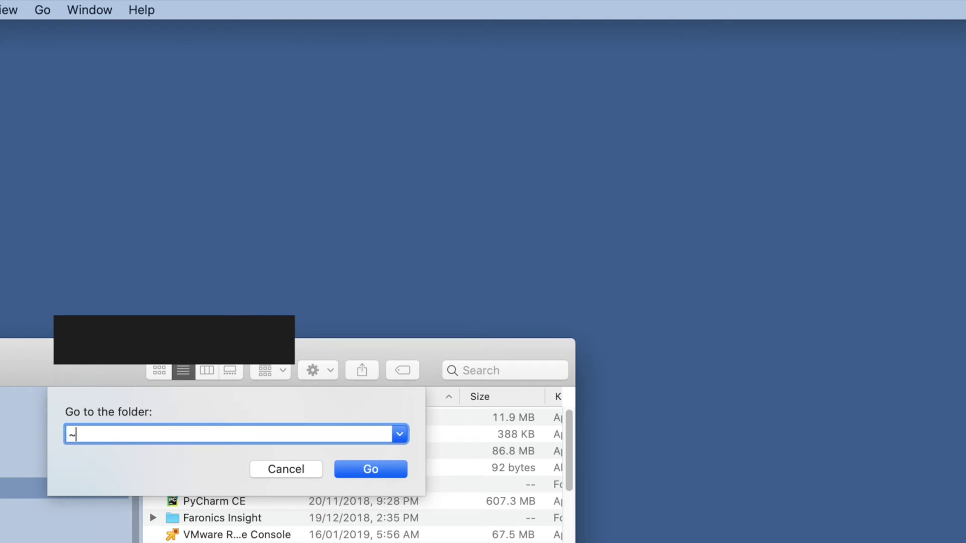
text(/lib)
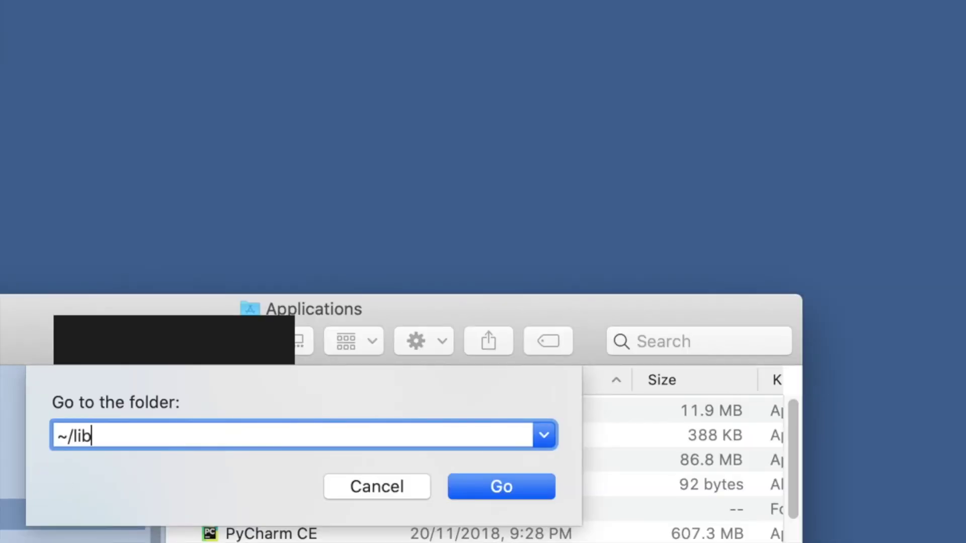
text(rary)
key(Return)
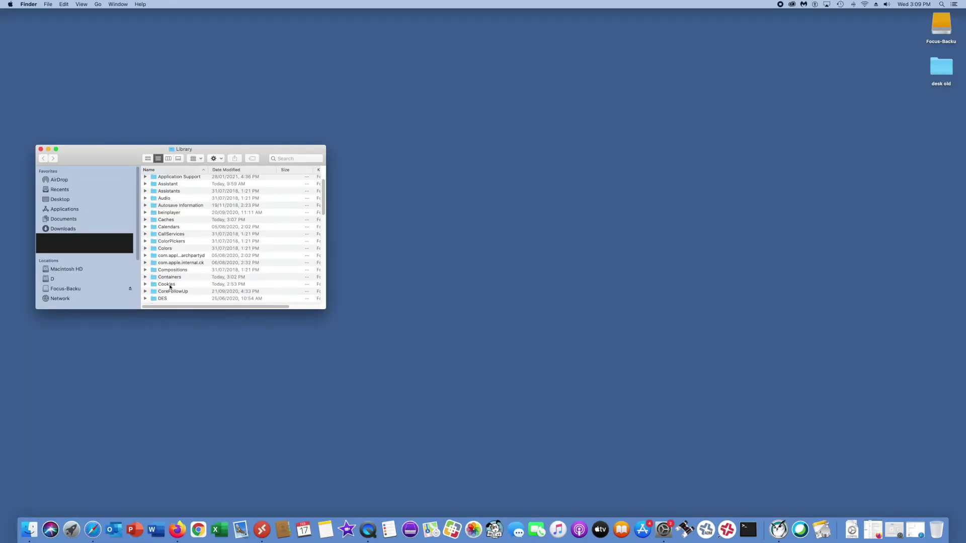
click(170, 279)
double_click(171, 280)
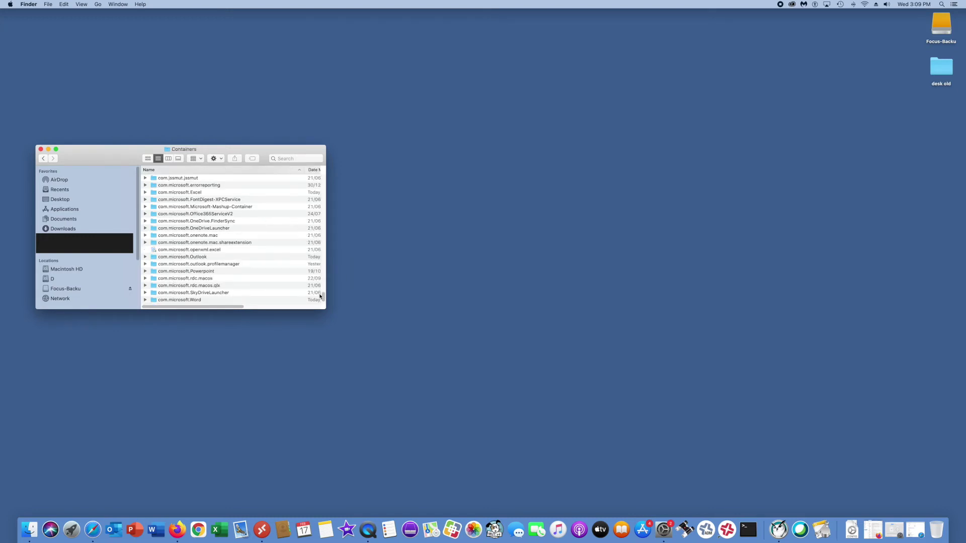
scroll(323, 297, up, 3)
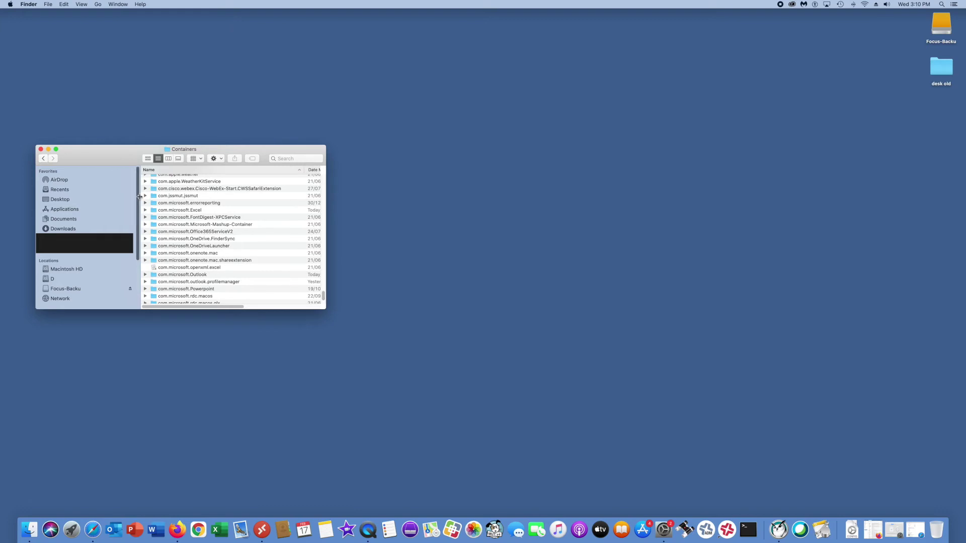
- Trash the nine com.microsoft folders, confirm emptying the Trash, and close the window
click(170, 204)
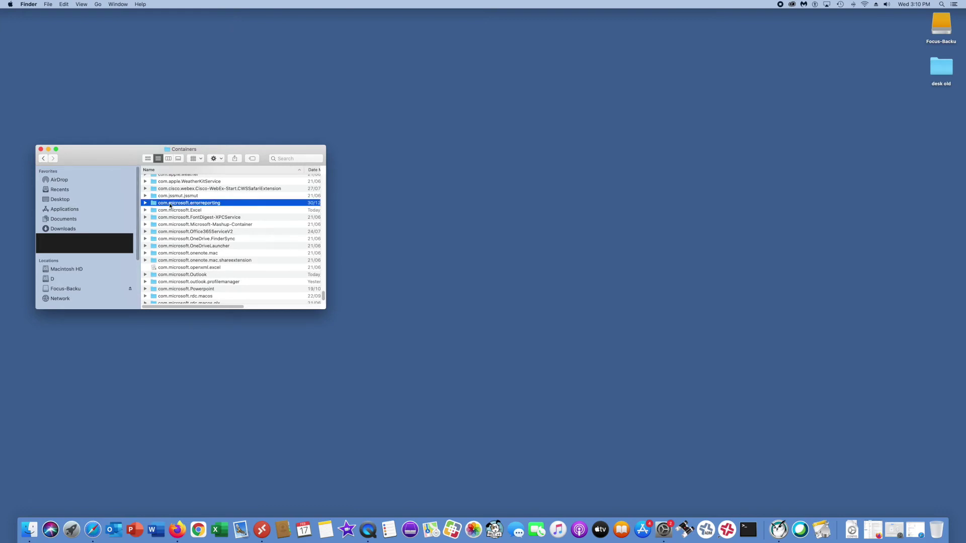
shift+click(177, 212)
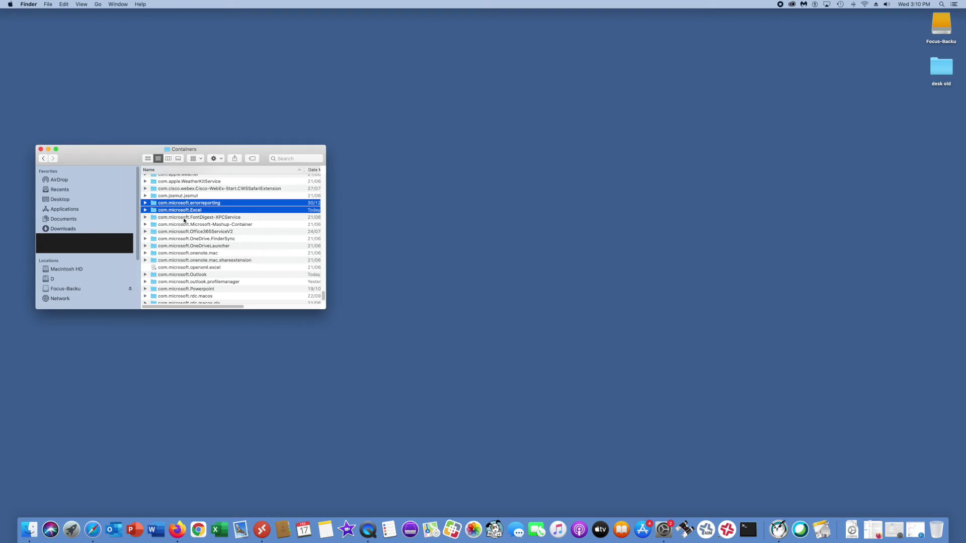
shift+click(184, 218)
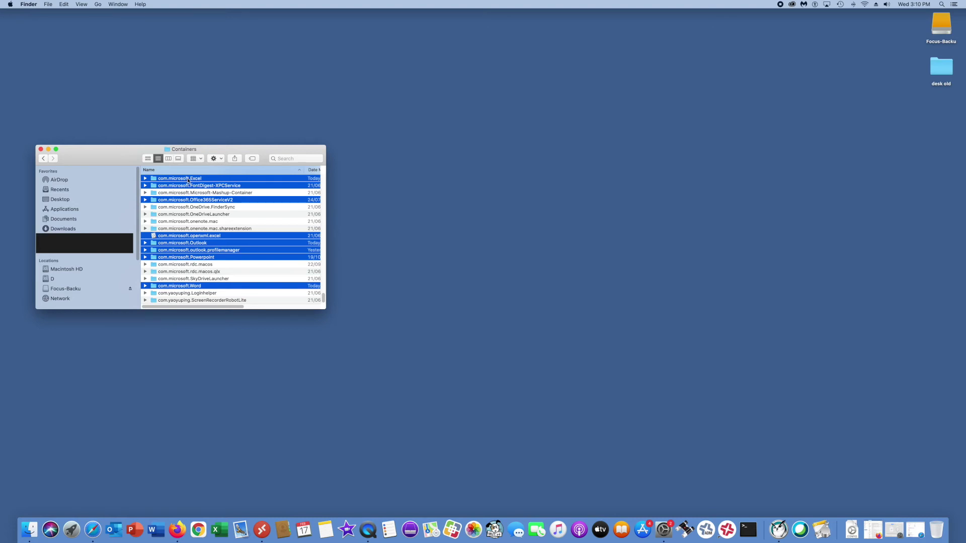
right_click(187, 179)
click(217, 205)
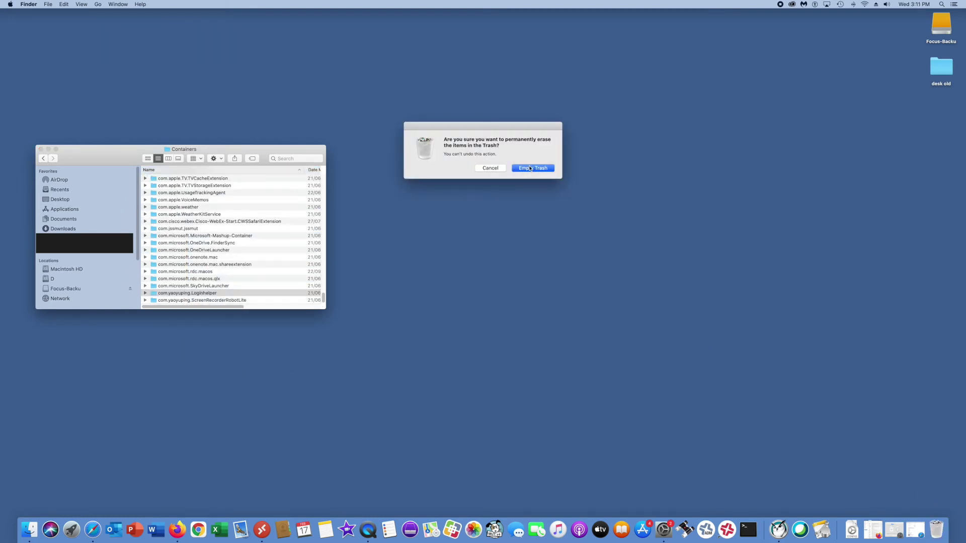
click(530, 166)
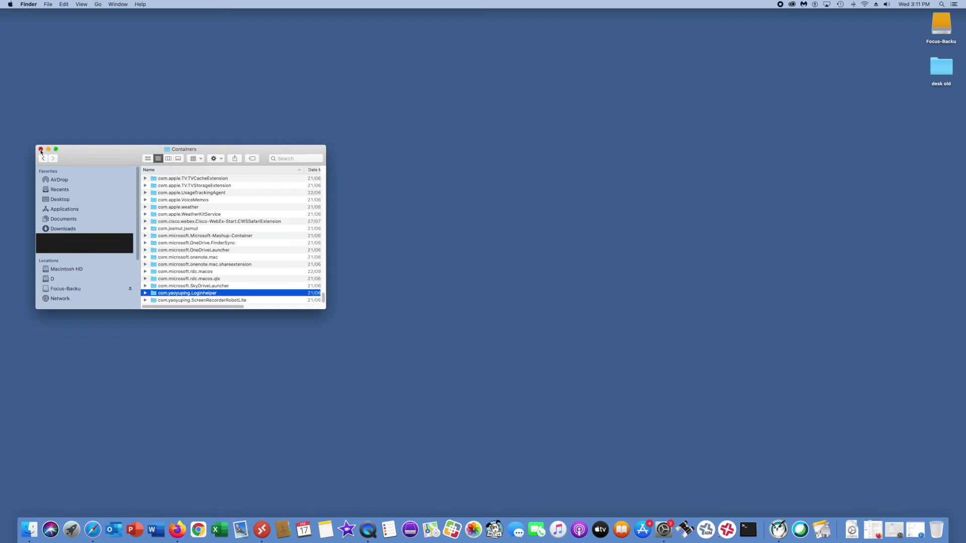
click(41, 149)
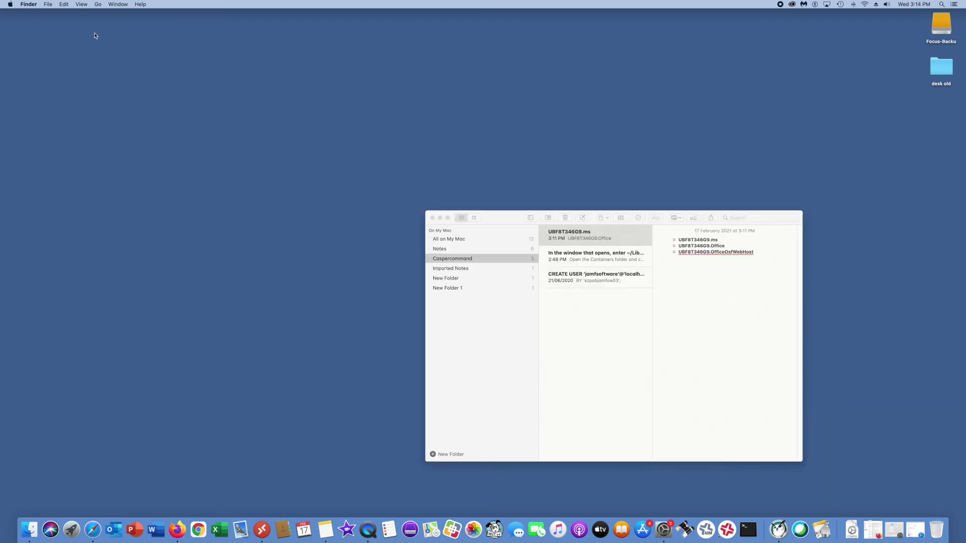
- Open the hidden user Library and its Group Containers folder
click(99, 6)
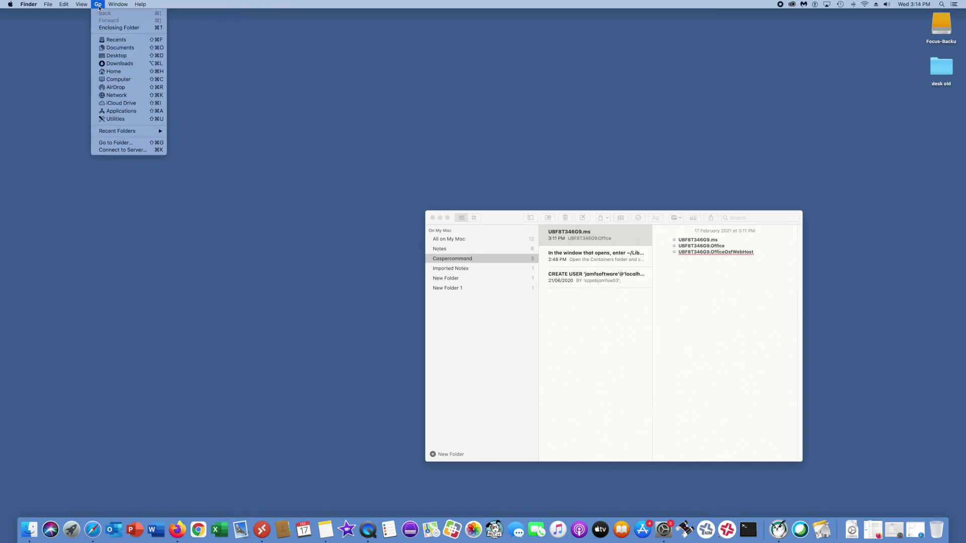
key(alt)
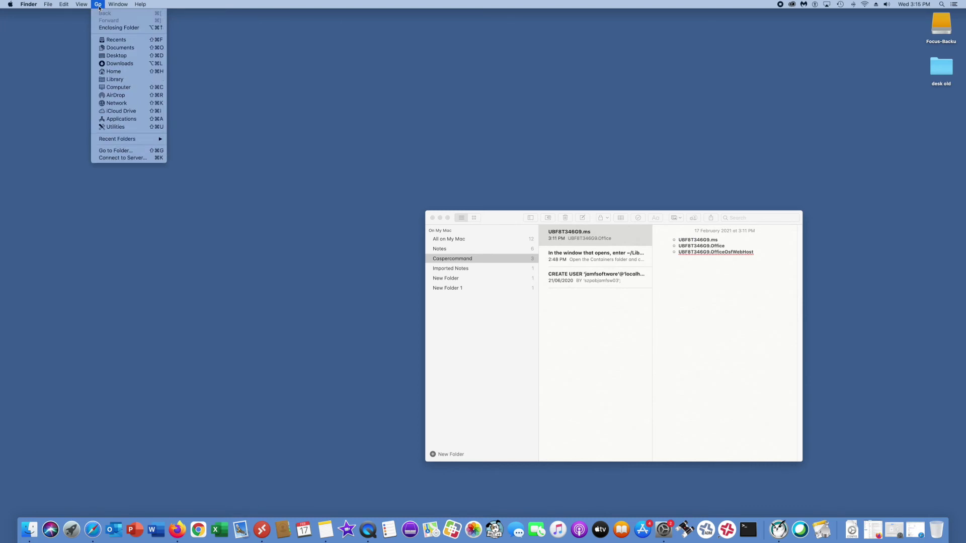
click(126, 80)
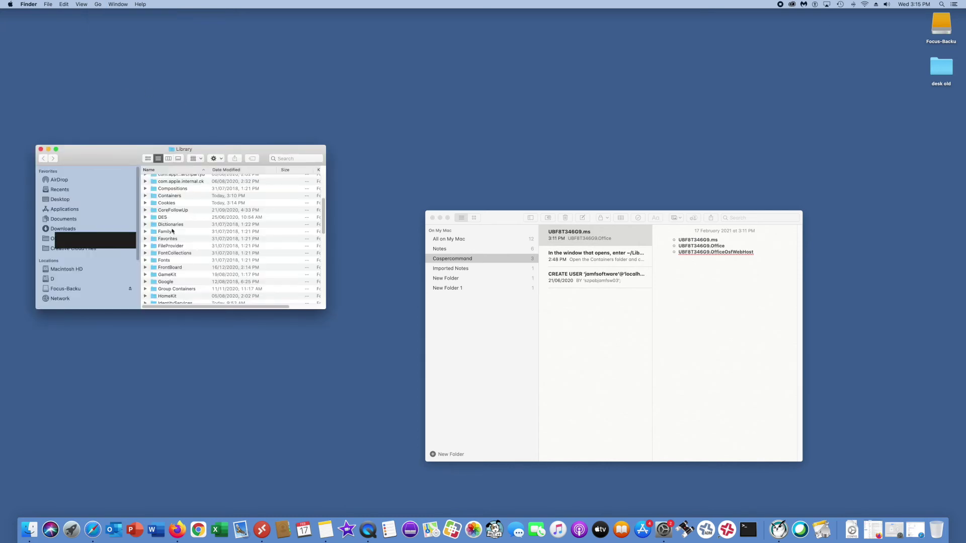
double_click(182, 290)
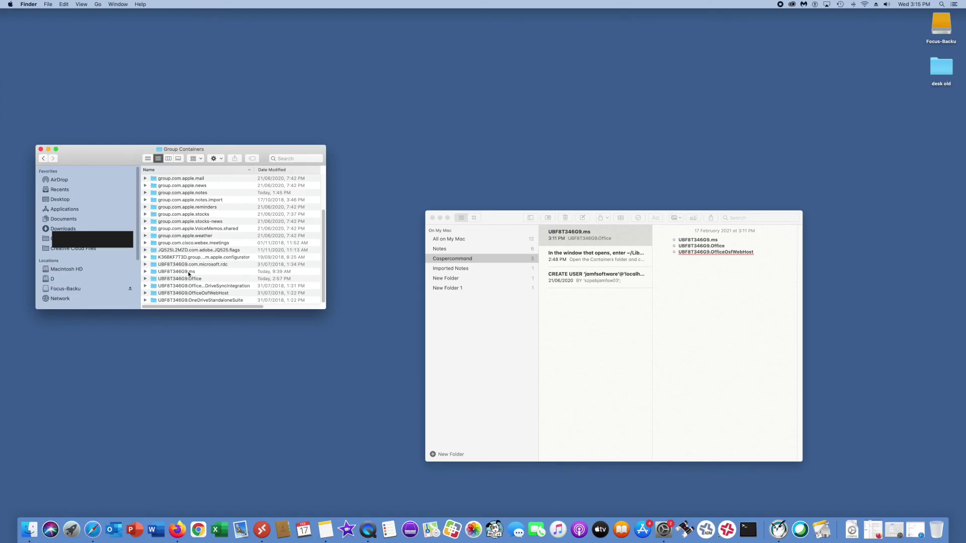
- Move UBF8T346G9.ms, UBF8T346G9.Office and UBF8T346G9.OfficeOsfWebHost to the Trash
click(189, 272)
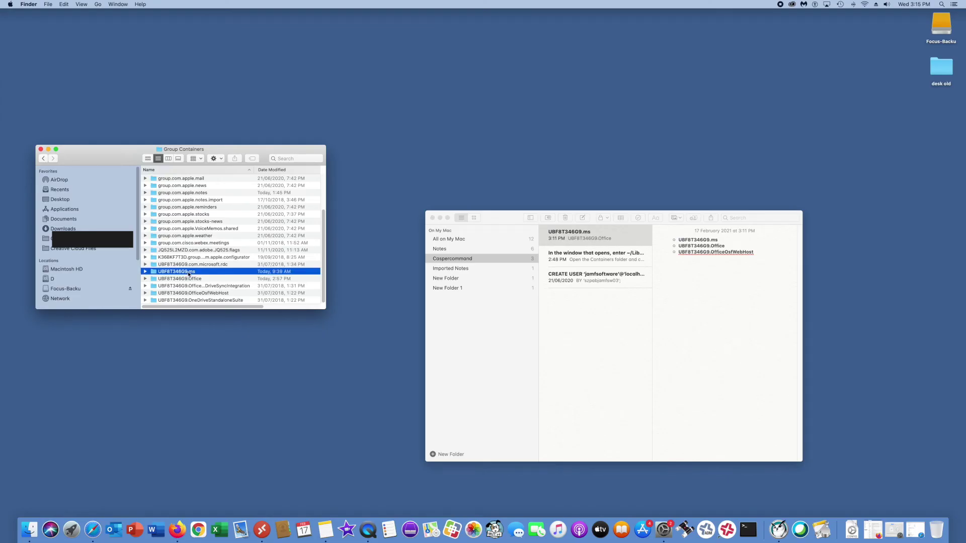
super+click(189, 280)
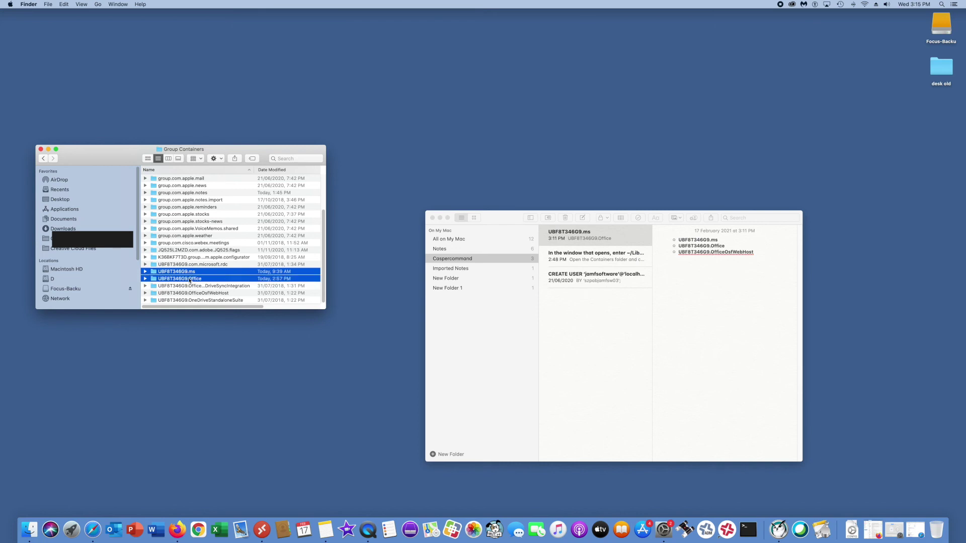
super+click(199, 294)
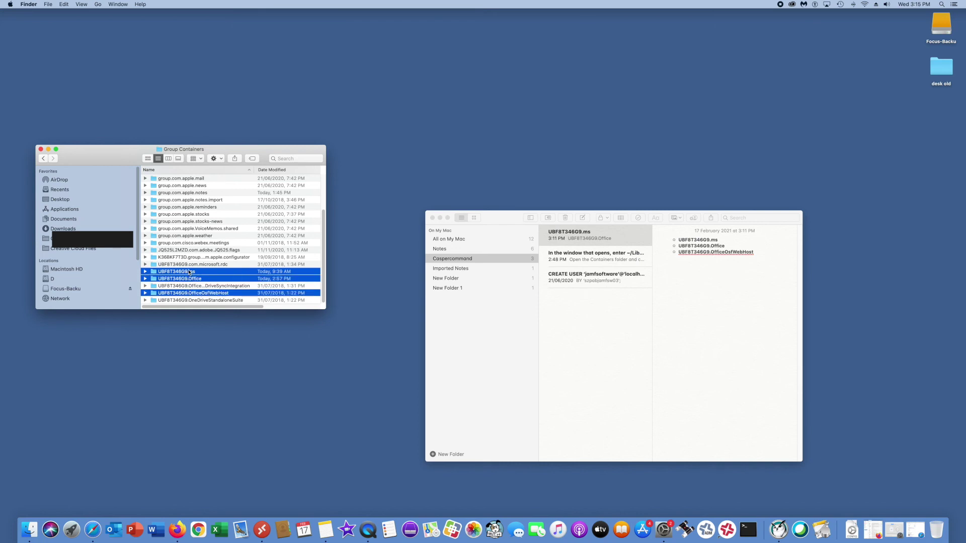
right_click(190, 273)
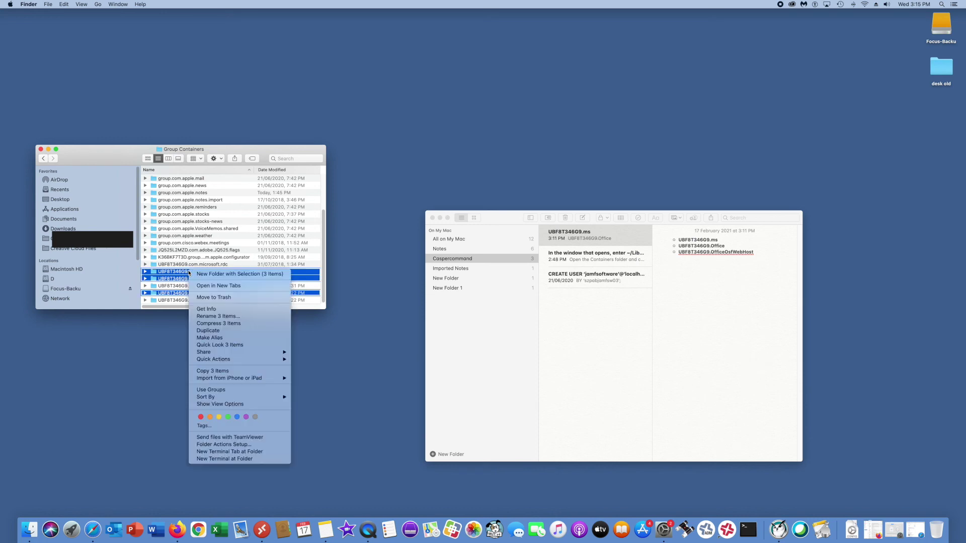
click(219, 298)
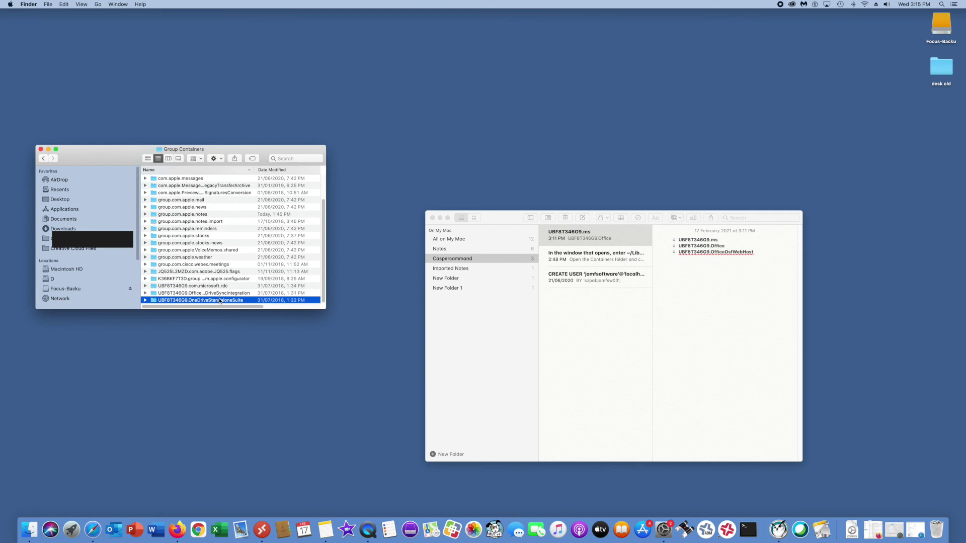
- Empty the Trash from the Dock and clear the windows to show the desktop
right_click(936, 530)
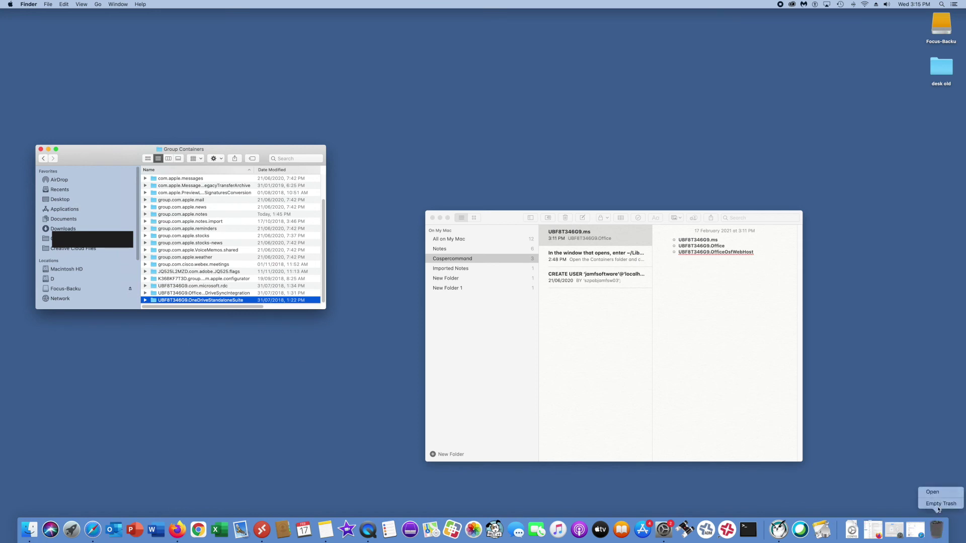
click(938, 503)
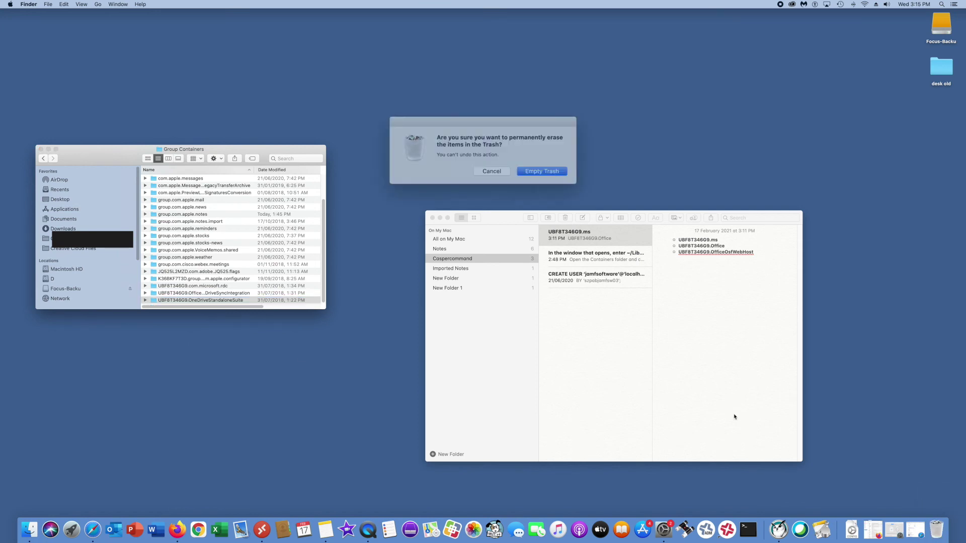
click(532, 170)
key(F11)
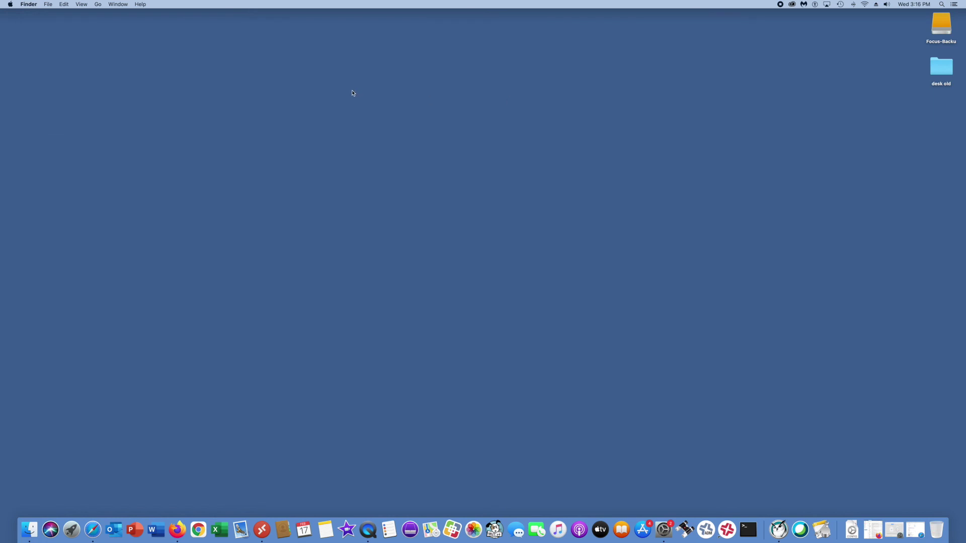